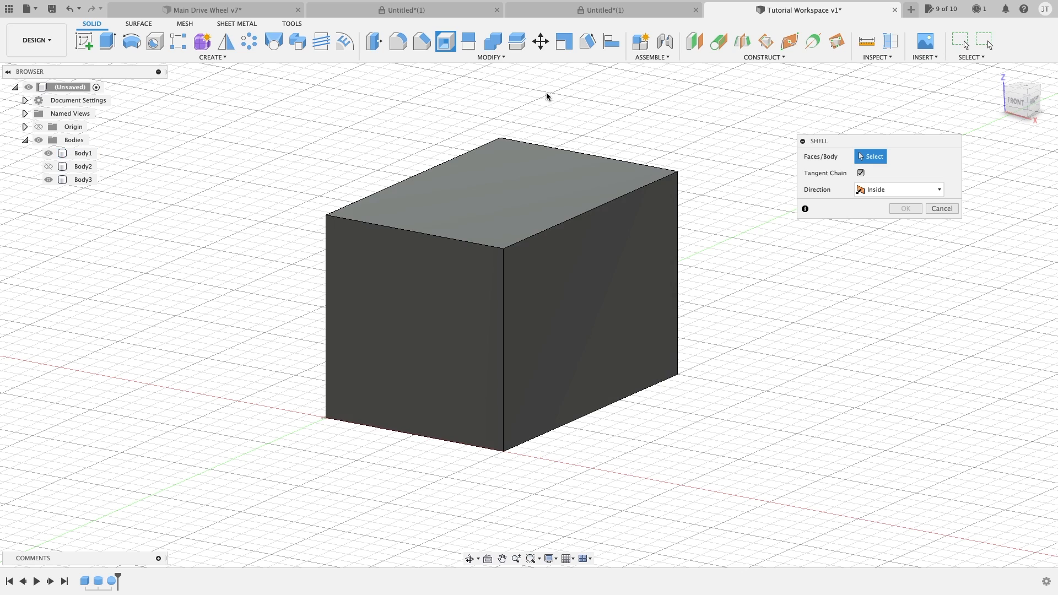
- Preview an inside shell of the box with its top face open, varying the thickness between 1 and 2 mm, and cancel it
{"action": "left_click", "coordinate": [504, 199]}
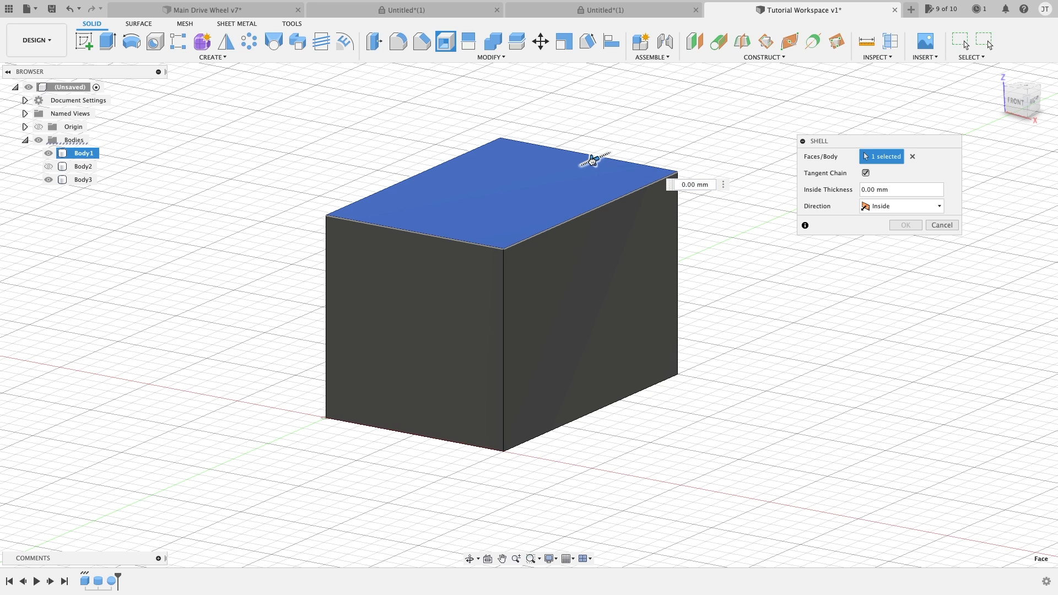
{"action": "left_click_drag", "start_coordinate": [590, 161], "coordinate": [583, 164]}
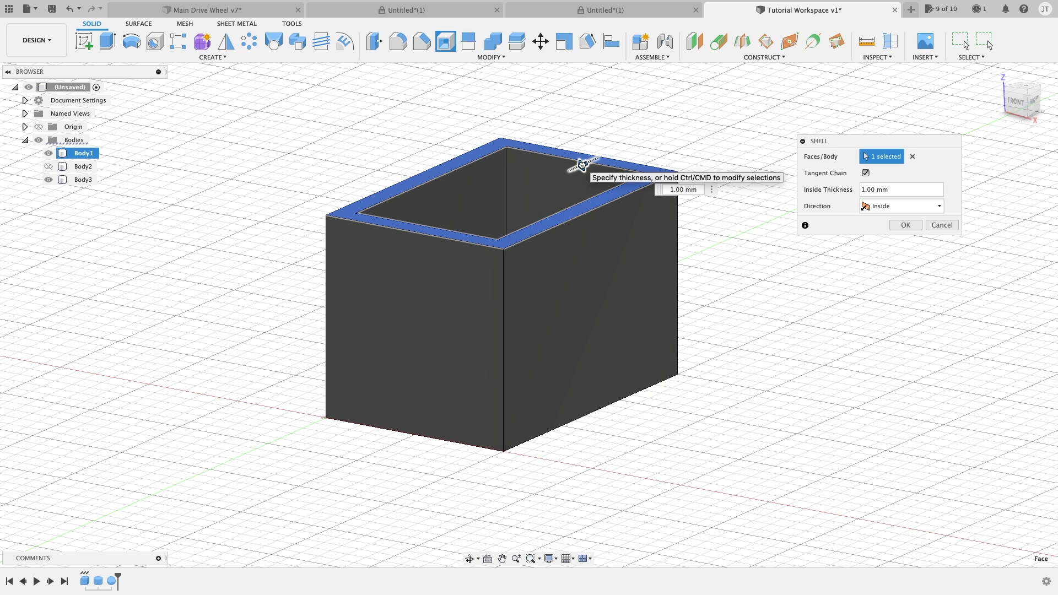
{"action": "middle_click_drag", "start_coordinate": [566, 180], "coordinate": [581, 160], "text": "shift"}
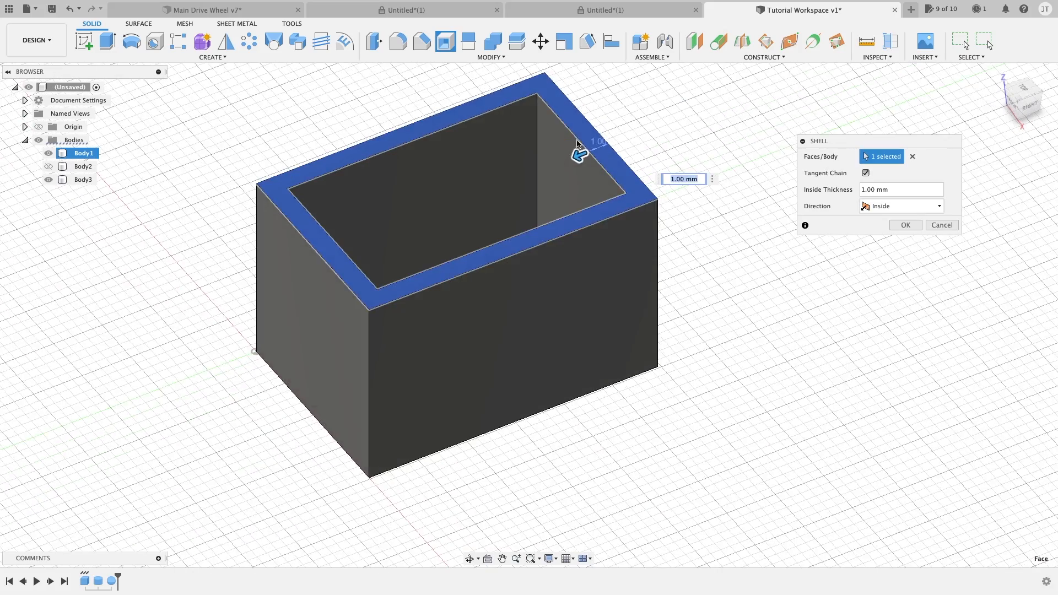
{"action": "scroll", "coordinate": [581, 161], "scroll_direction": "up", "scroll_amount": 5}
{"action": "left_click_drag", "start_coordinate": [597, 180], "coordinate": [562, 189]}
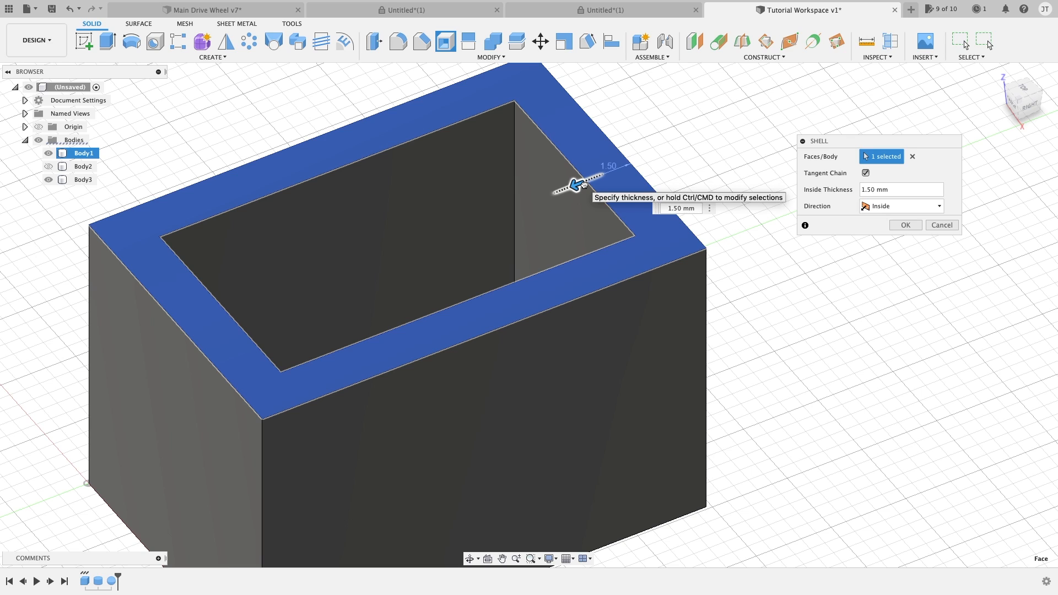
{"action": "scroll", "coordinate": [603, 171], "scroll_direction": "down", "scroll_amount": 2}
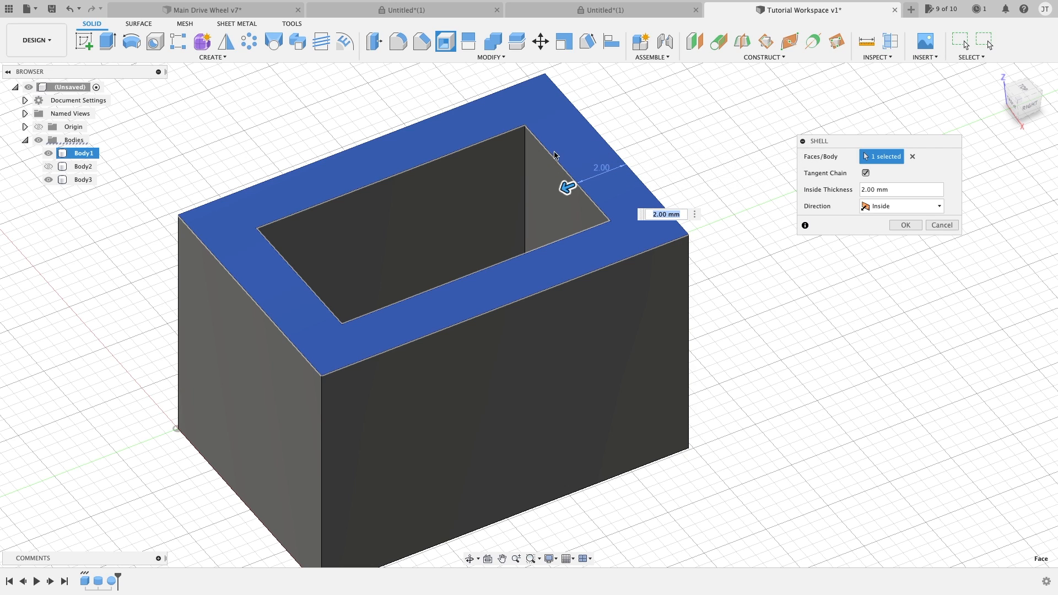
{"action": "left_click_drag", "start_coordinate": [565, 189], "coordinate": [587, 178]}
{"action": "middle_click_drag", "start_coordinate": [619, 171], "coordinate": [645, 179], "text": "shift"}
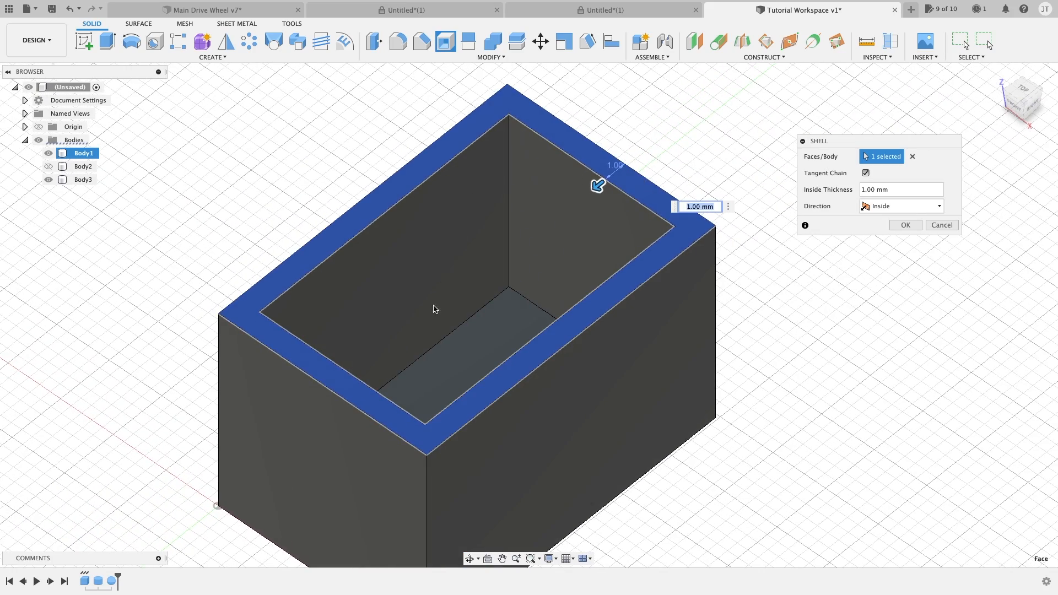
{"action": "left_click_drag", "start_coordinate": [597, 187], "coordinate": [575, 202]}
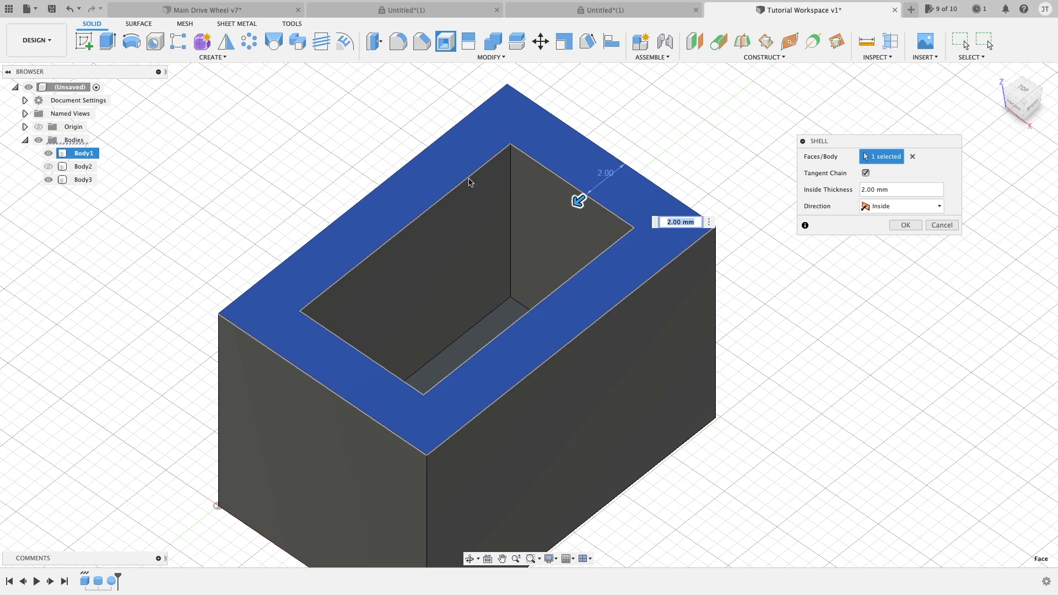
{"action": "left_click", "coordinate": [942, 225]}
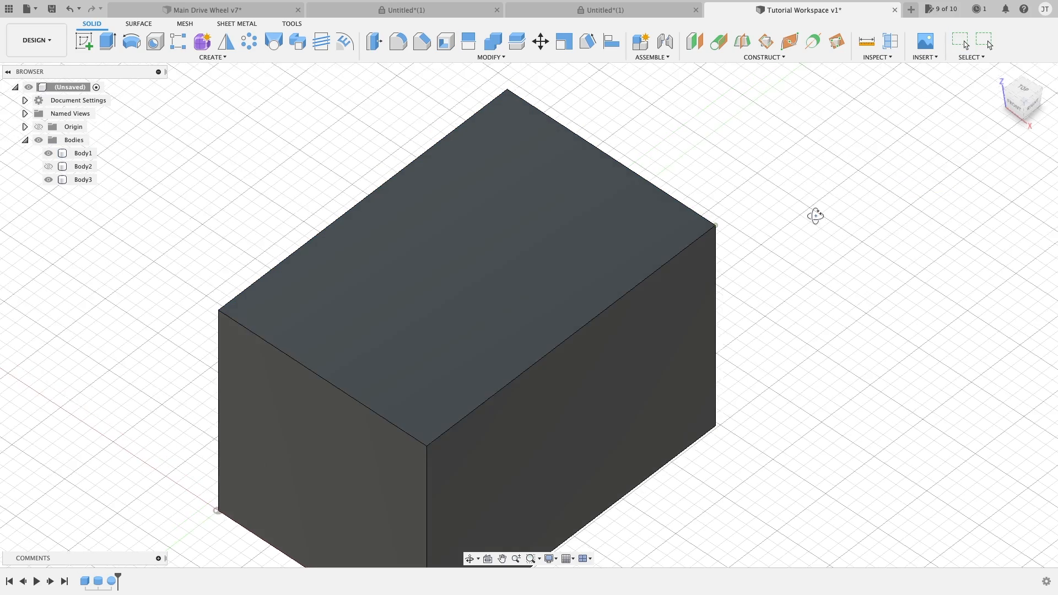
- Preview an inside shell of the box with its top and front faces open at 2 mm and 1.5 mm thickness, and cancel it
{"action": "left_click", "coordinate": [445, 42]}
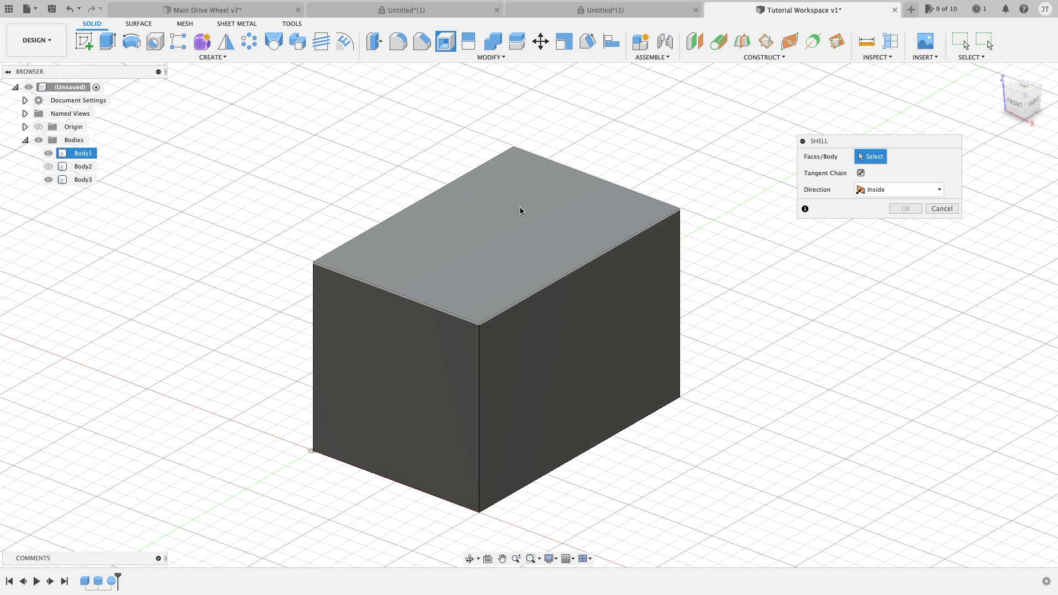
{"action": "left_click", "coordinate": [485, 222]}
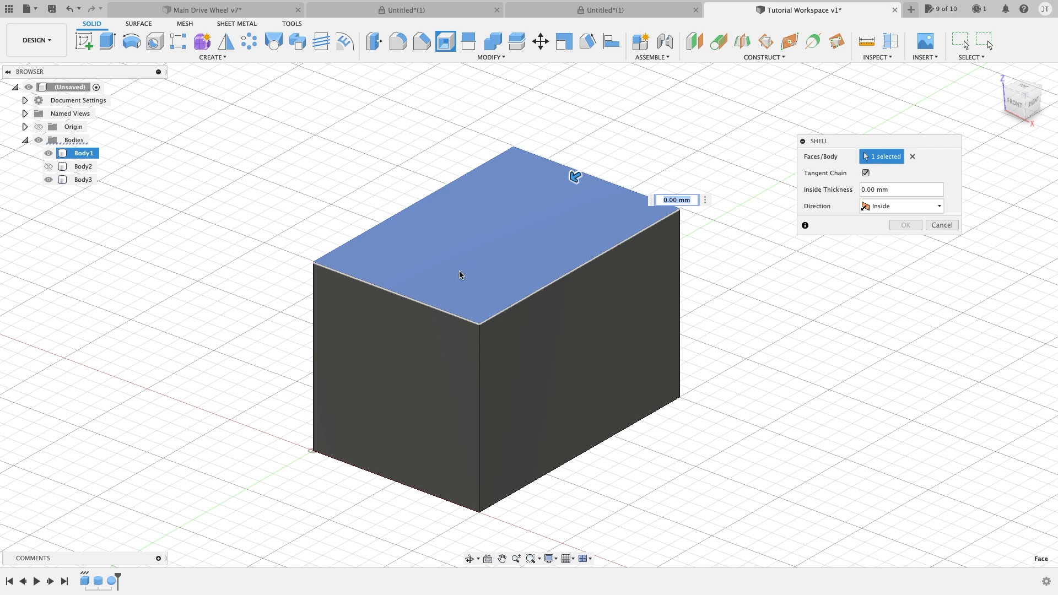
{"action": "left_click", "coordinate": [403, 362]}
{"action": "left_click_drag", "start_coordinate": [320, 331], "coordinate": [336, 340]}
{"action": "mouse_move", "coordinate": [360, 313]}
{"action": "middle_mouse_down", "text": "shift"}
{"action": "mouse_move", "coordinate": [410, 317]}
{"action": "mouse_move", "coordinate": [373, 314]}
{"action": "middle_mouse_up", "text": "shift"}
{"action": "left_click_drag", "start_coordinate": [352, 333], "coordinate": [366, 337]}
{"action": "scroll", "coordinate": [328, 315], "scroll_direction": "up", "scroll_amount": 3}
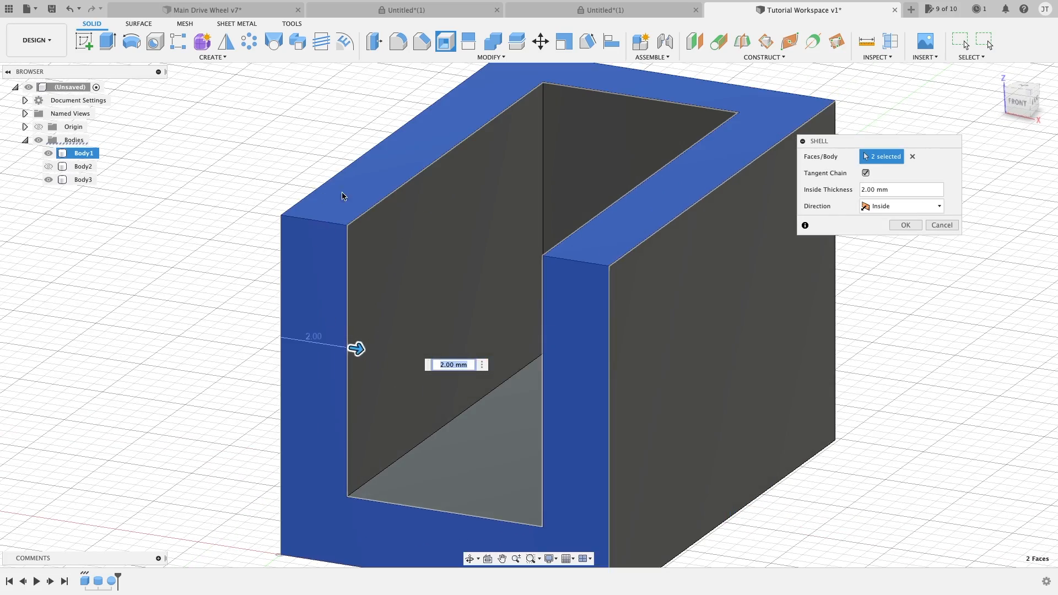
{"action": "scroll", "coordinate": [347, 214], "scroll_direction": "down", "scroll_amount": 3}
{"action": "mouse_move", "coordinate": [355, 312]}
{"action": "left_mouse_down"}
{"action": "mouse_move", "coordinate": [364, 315]}
{"action": "mouse_move", "coordinate": [343, 313]}
{"action": "left_mouse_up"}
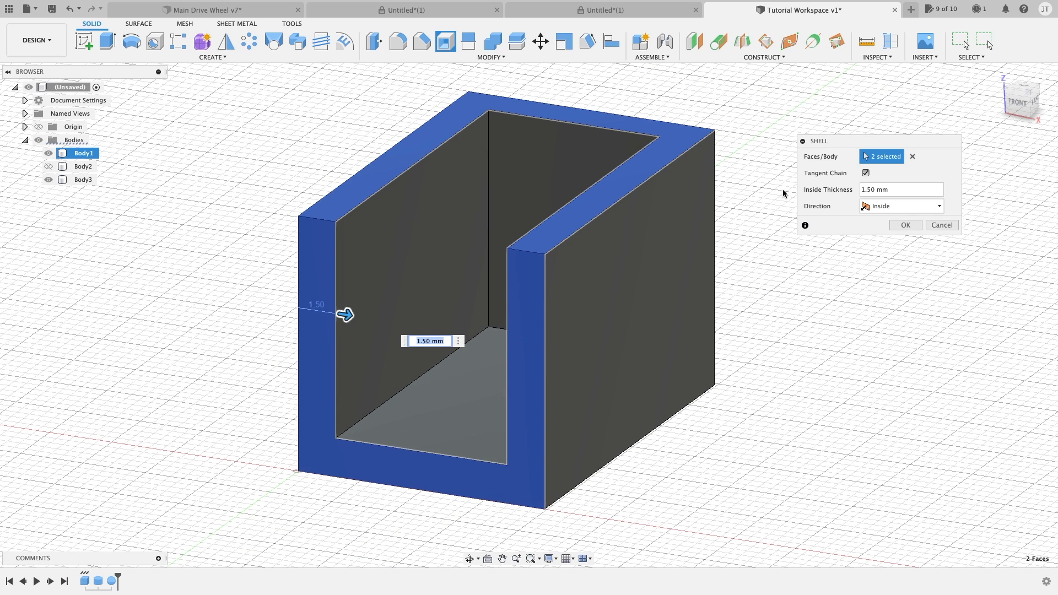
{"action": "key", "text": "Escape"}
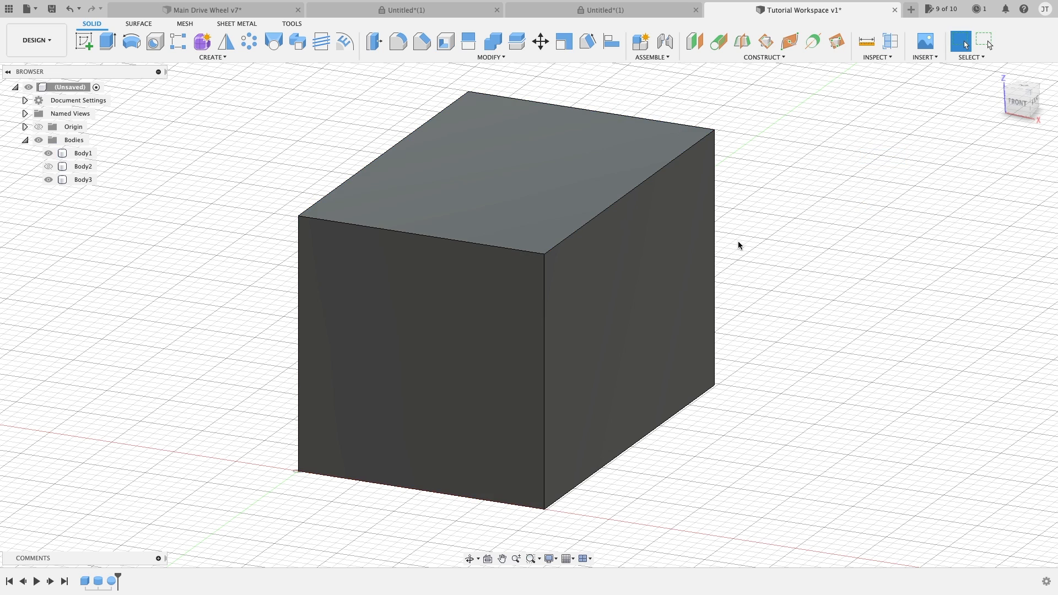
- Preview an inside shell of the box with the top, front and right faces open, up to 5.5 mm thickness, and cancel it
{"action": "right_click", "coordinate": [738, 240]}
{"action": "left_click", "coordinate": [749, 208]}
{"action": "left_click", "coordinate": [595, 186]}
{"action": "left_click", "coordinate": [487, 312]}
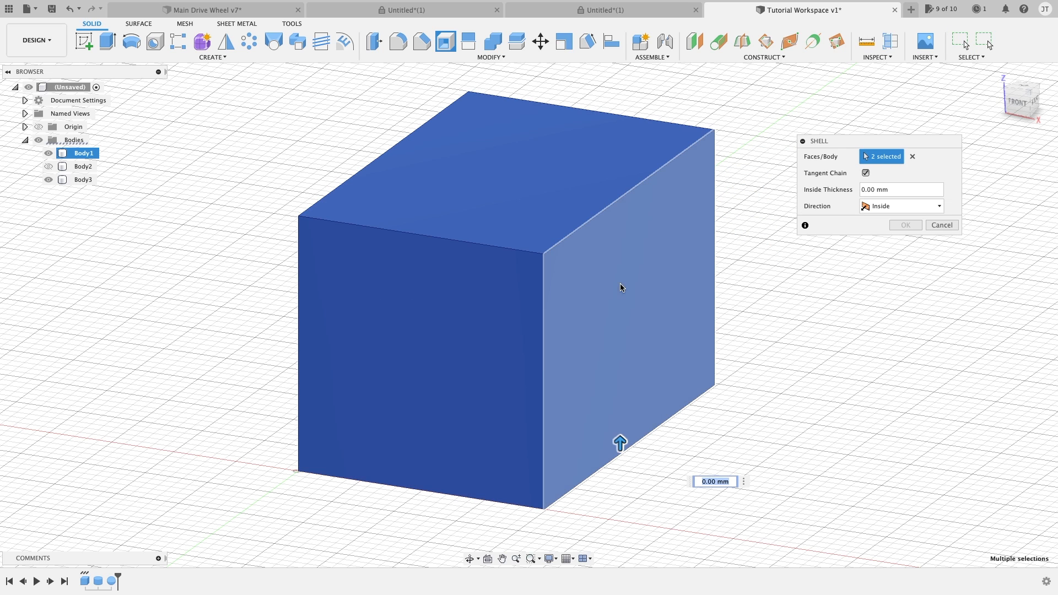
{"action": "left_click_drag", "start_coordinate": [620, 443], "coordinate": [623, 392]}
{"action": "middle_click_drag", "start_coordinate": [656, 358], "coordinate": [643, 351], "text": "shift"}
{"action": "left_click_drag", "start_coordinate": [573, 400], "coordinate": [572, 309]}
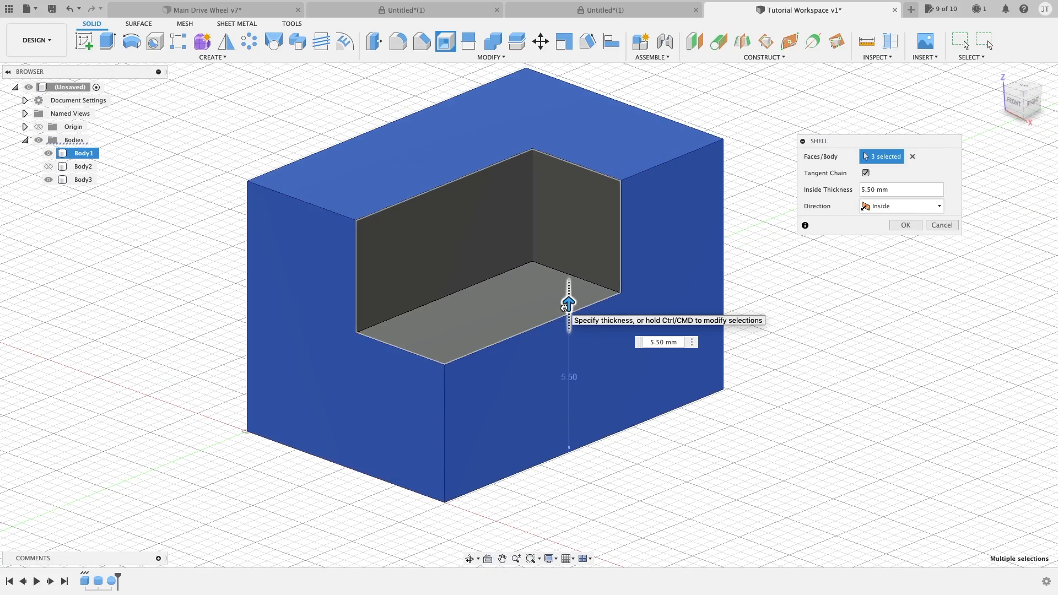
{"action": "key", "text": "Escape"}
- Preview an inside shell of the cylinder through its top face, trying 4 mm and a thinner wall, and cancel it
{"action": "scroll", "coordinate": [572, 300], "scroll_direction": "down", "scroll_amount": 6}
{"action": "middle_click_drag", "start_coordinate": [711, 295], "coordinate": [554, 285]}
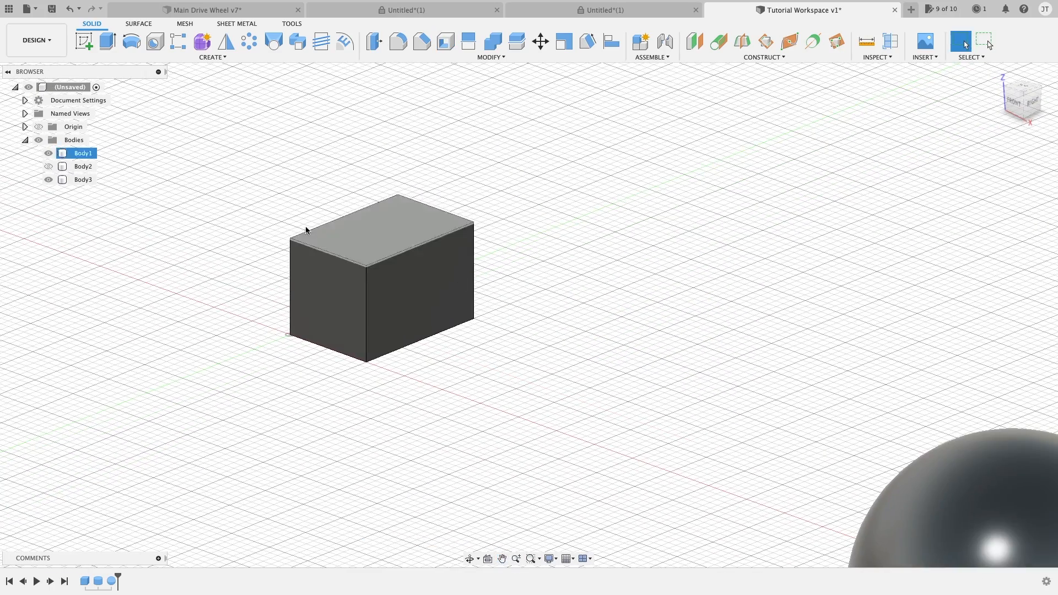
{"action": "middle_click_drag", "start_coordinate": [631, 282], "coordinate": [534, 216]}
{"action": "scroll", "coordinate": [590, 280], "scroll_direction": "up", "scroll_amount": 5}
{"action": "scroll", "coordinate": [600, 280], "scroll_direction": "down", "scroll_amount": 3}
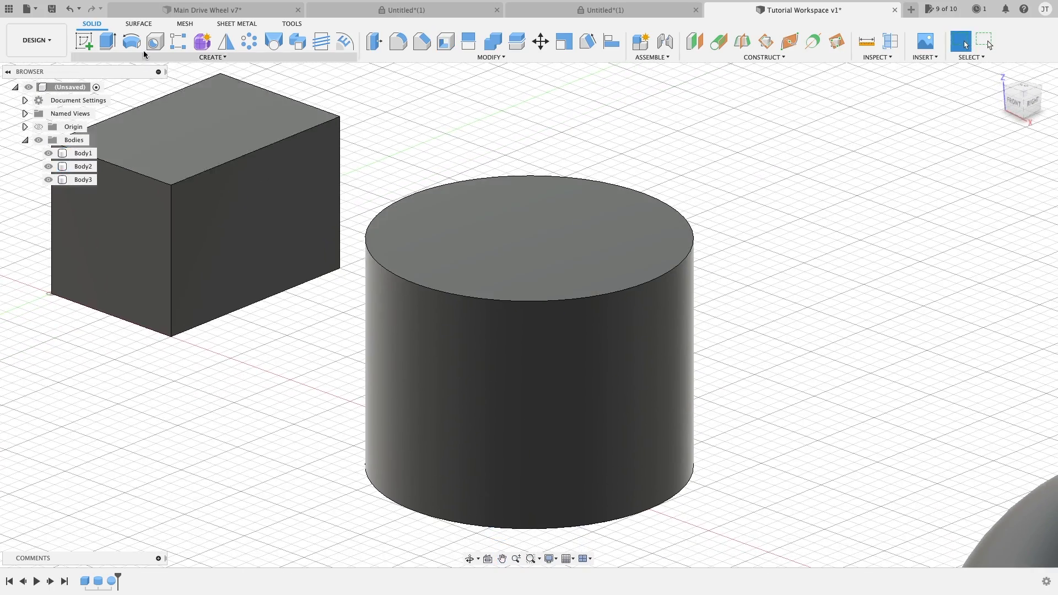
{"action": "left_click", "coordinate": [446, 43]}
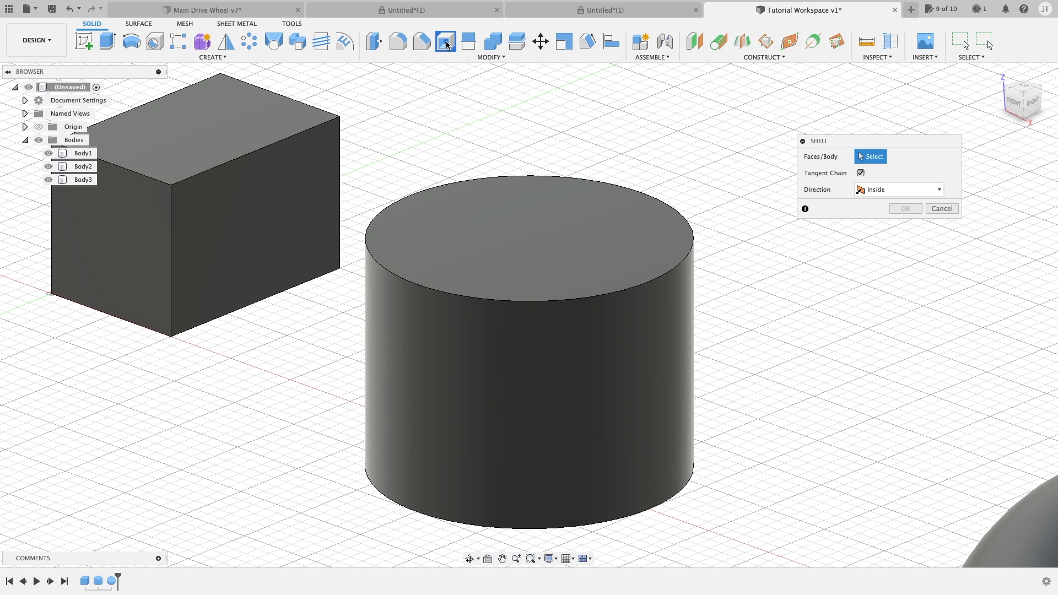
{"action": "left_click", "coordinate": [535, 233]}
{"action": "left_click_drag", "start_coordinate": [589, 186], "coordinate": [573, 205]}
{"action": "middle_click_drag", "start_coordinate": [599, 239], "coordinate": [607, 270], "text": "shift"}
{"action": "mouse_move", "coordinate": [568, 219]}
{"action": "left_mouse_down"}
{"action": "mouse_move", "coordinate": [574, 184]}
{"action": "mouse_move", "coordinate": [566, 232]}
{"action": "left_mouse_up"}
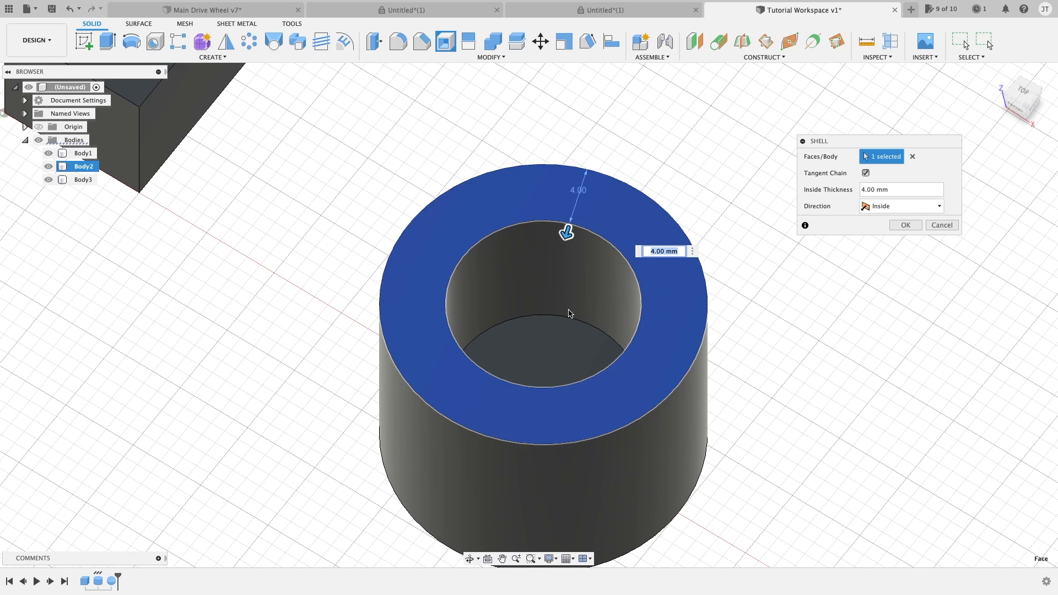
{"action": "left_click_drag", "start_coordinate": [568, 237], "coordinate": [571, 219]}
{"action": "middle_click_drag", "start_coordinate": [562, 313], "coordinate": [656, 394], "text": "shift"}
{"action": "middle_click_drag", "start_coordinate": [599, 287], "coordinate": [569, 267], "text": "shift"}
{"action": "middle_click_drag", "start_coordinate": [610, 151], "coordinate": [578, 156], "text": "shift"}
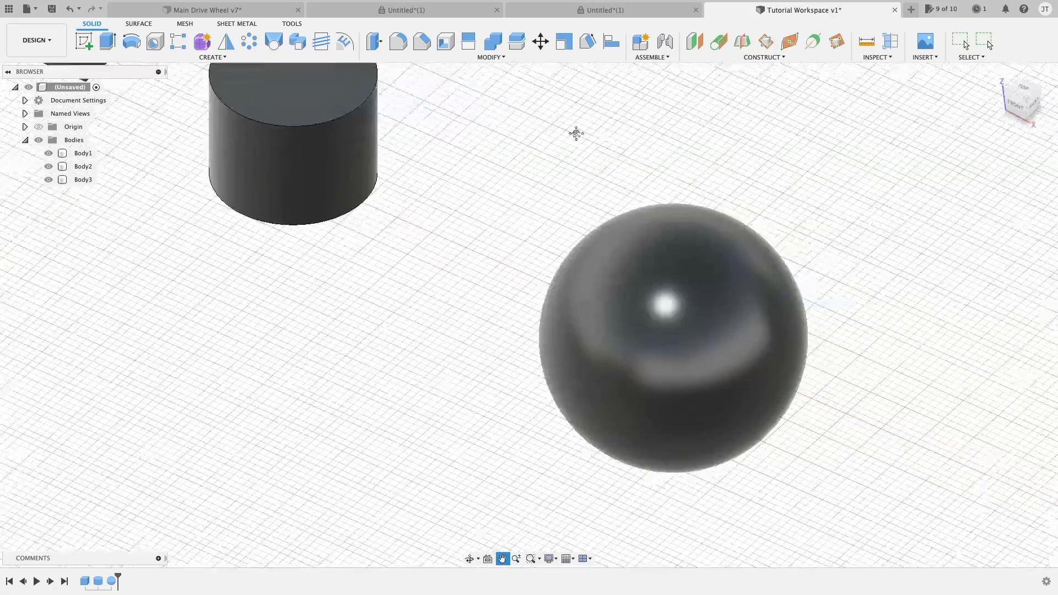
- Shell the sphere to the inside with a 2 mm thickness
{"action": "middle_click_drag", "start_coordinate": [576, 133], "coordinate": [667, 223], "text": "shift"}
{"action": "left_click", "coordinate": [667, 223]}
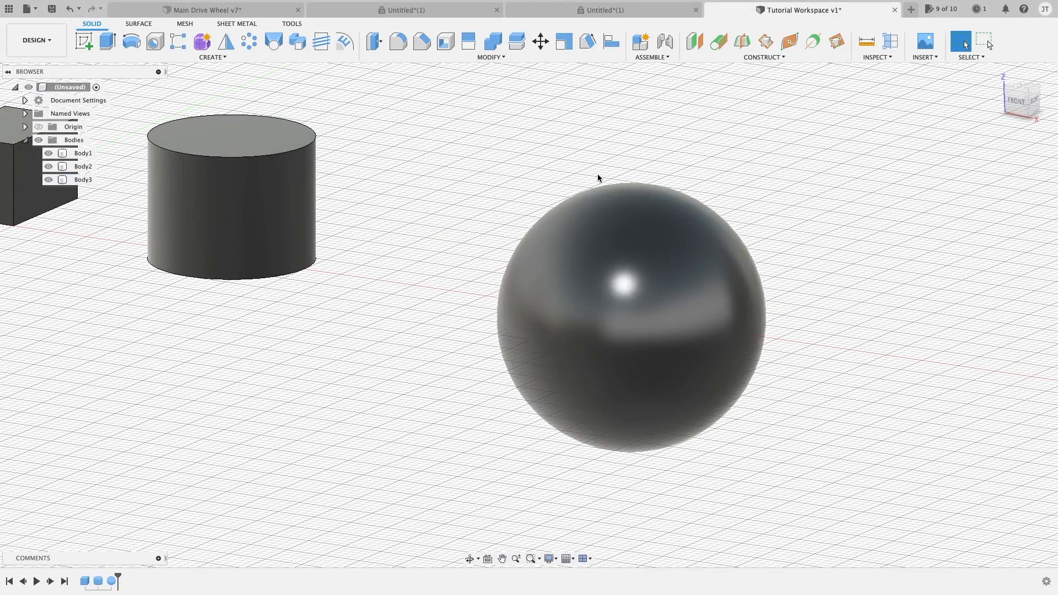
{"action": "left_click", "coordinate": [450, 47]}
{"action": "left_click", "coordinate": [659, 249]}
{"action": "type", "text": "2"}
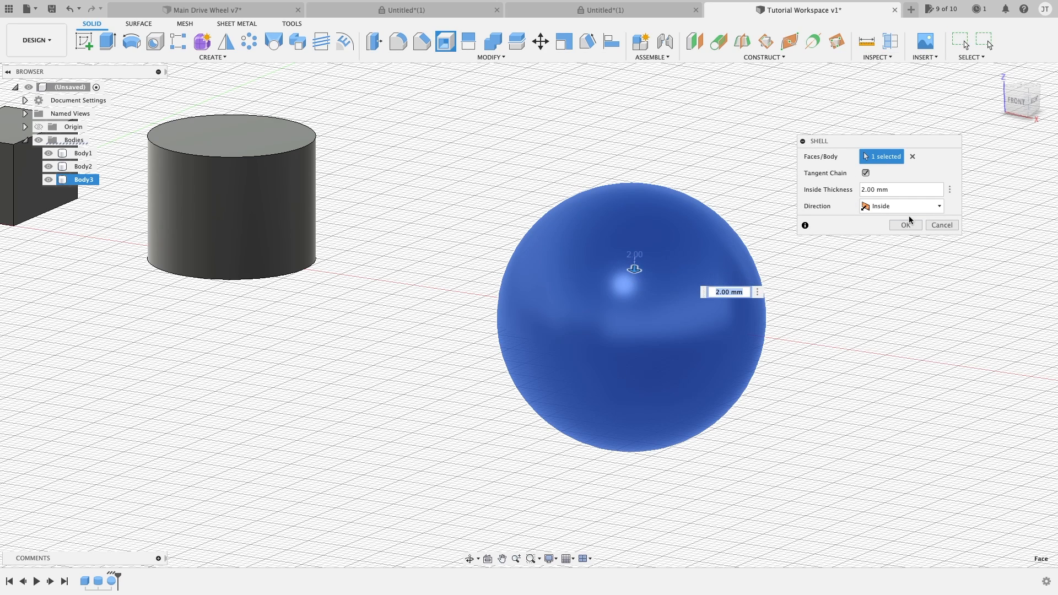
{"action": "left_click", "coordinate": [904, 225]}
- Inspect the sphere's hollow interior with a section analysis on the XZ plane offset 2 mm, and discard the section
{"action": "left_click", "coordinate": [890, 41]}
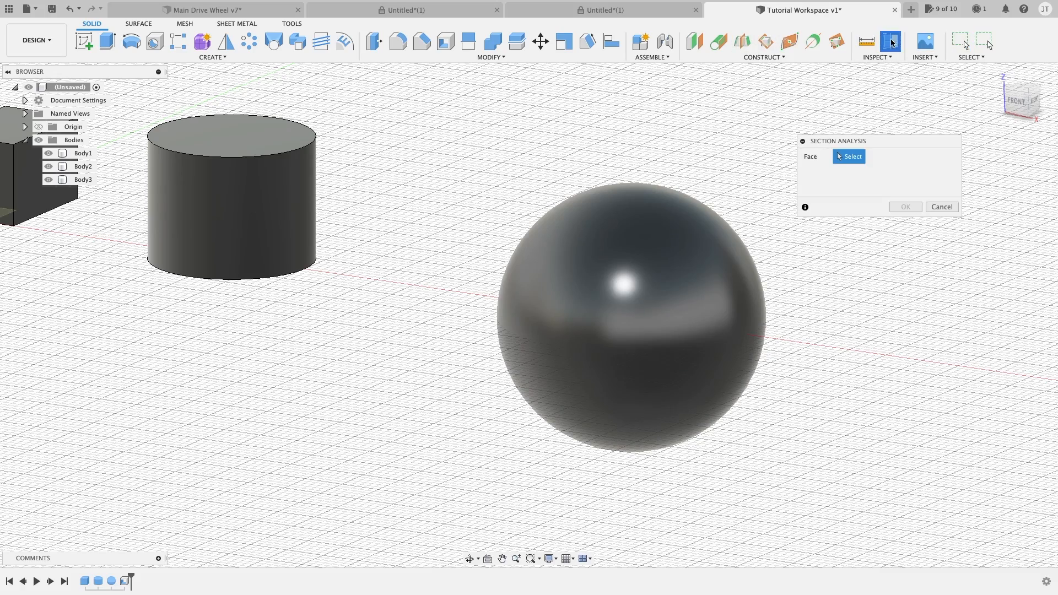
{"action": "scroll", "coordinate": [516, 208], "scroll_direction": "down", "scroll_amount": 2}
{"action": "mouse_move", "coordinate": [516, 209]}
{"action": "middle_mouse_down"}
{"action": "mouse_move", "coordinate": [605, 171]}
{"action": "mouse_move", "coordinate": [665, 160]}
{"action": "middle_mouse_up"}
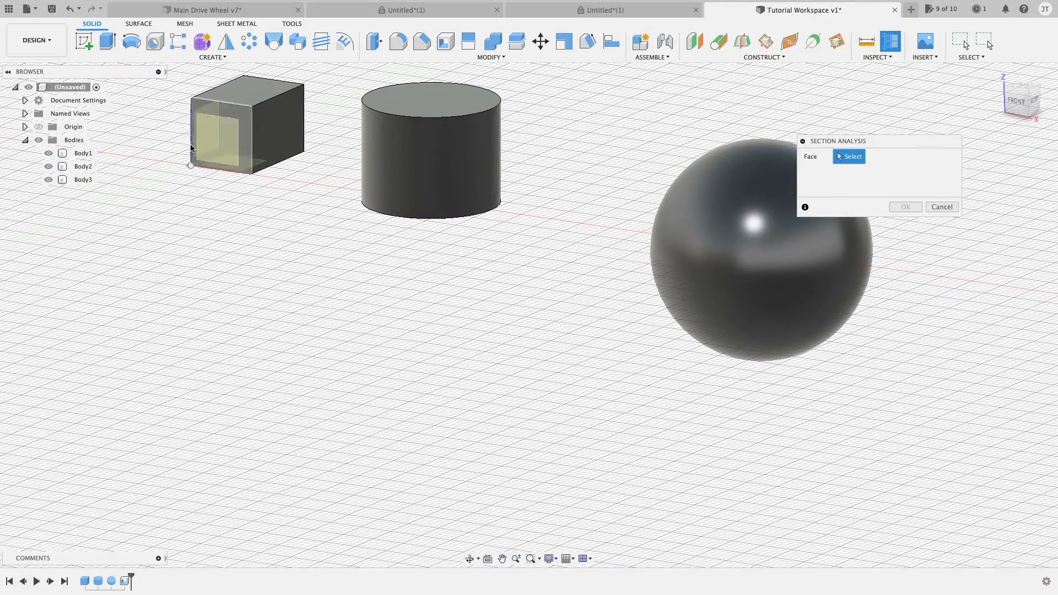
{"action": "left_click", "coordinate": [226, 142]}
{"action": "middle_click_drag", "start_coordinate": [516, 223], "coordinate": [359, 268]}
{"action": "mouse_move", "coordinate": [52, 204]}
{"action": "left_mouse_down"}
{"action": "mouse_move", "coordinate": [67, 195]}
{"action": "mouse_move", "coordinate": [59, 205]}
{"action": "left_mouse_up"}
{"action": "middle_click_drag", "start_coordinate": [448, 263], "coordinate": [540, 264], "text": "shift"}
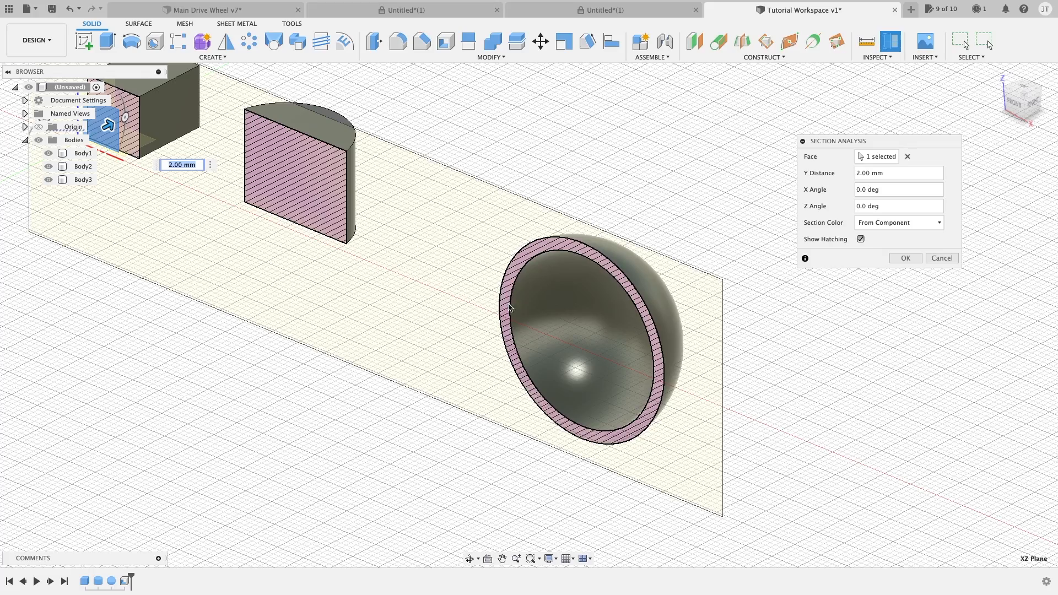
{"action": "middle_click_drag", "start_coordinate": [599, 366], "coordinate": [752, 328], "text": "shift"}
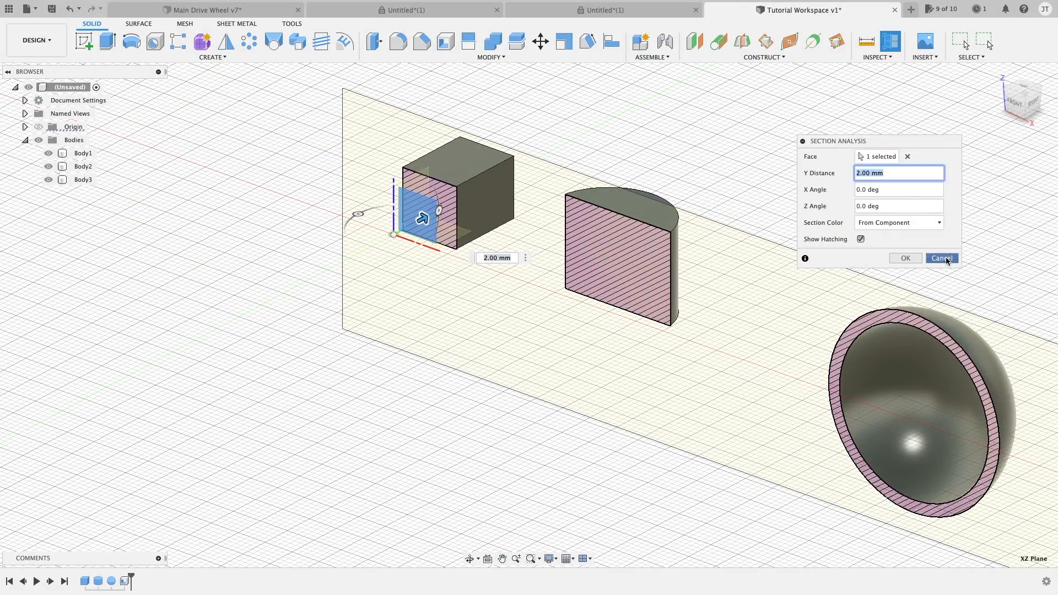
{"action": "left_click", "coordinate": [945, 260]}
- Preview shelling the box through its right face with a 3 mm inside thickness and a 1 mm outside thickness, and cancel it
{"action": "scroll", "coordinate": [472, 196], "scroll_direction": "up", "scroll_amount": 5}
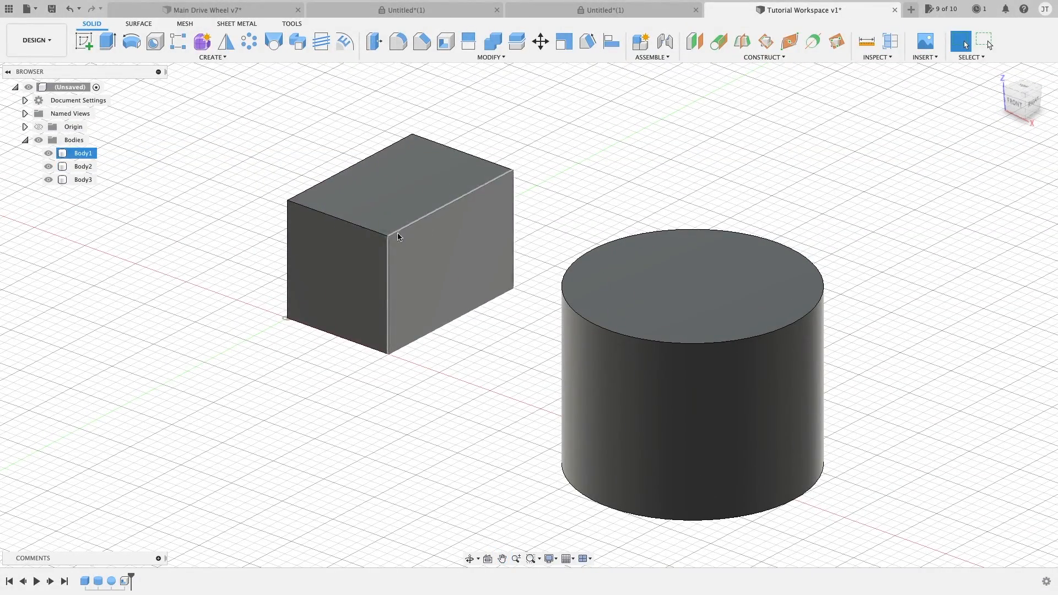
{"action": "left_click", "coordinate": [450, 42]}
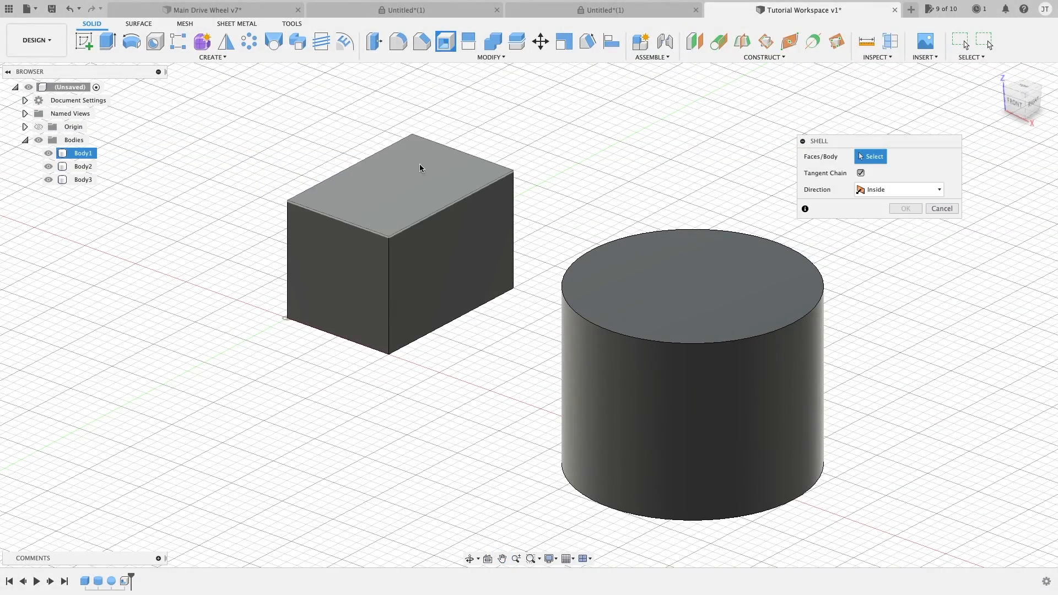
{"action": "middle_click_drag", "start_coordinate": [434, 165], "coordinate": [445, 184]}
{"action": "left_click", "coordinate": [432, 297]}
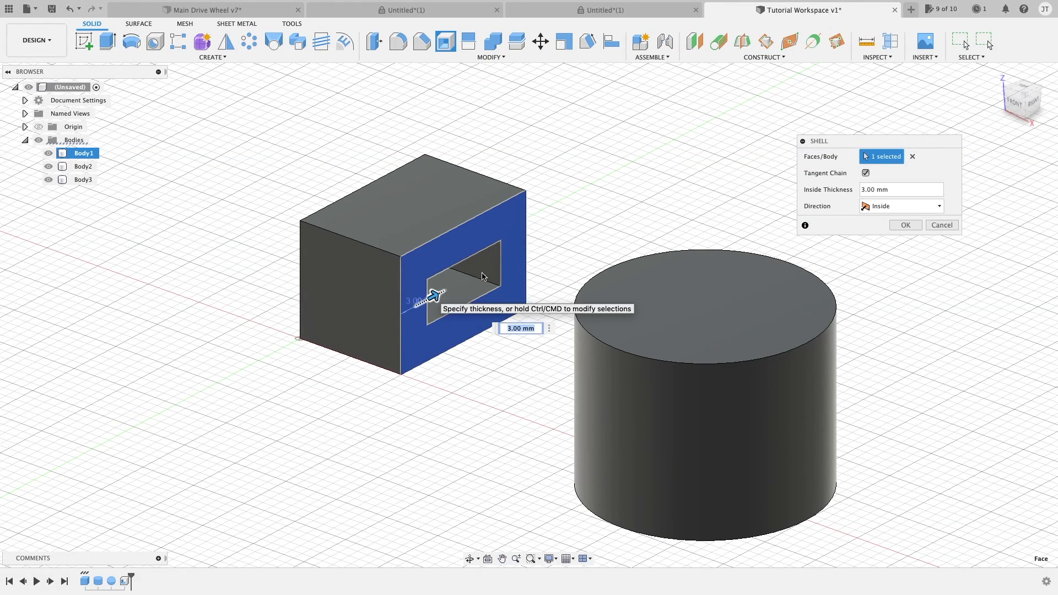
{"action": "left_click", "coordinate": [899, 207]}
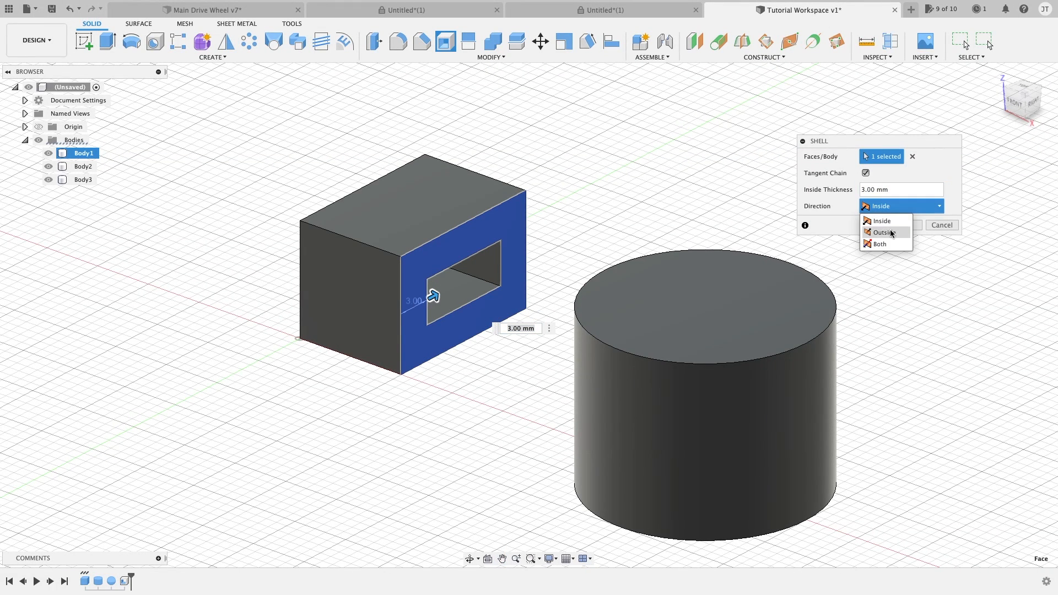
{"action": "left_click", "coordinate": [883, 224]}
{"action": "mouse_move", "coordinate": [379, 330]}
{"action": "left_mouse_down"}
{"action": "mouse_move", "coordinate": [361, 329]}
{"action": "mouse_move", "coordinate": [385, 312]}
{"action": "left_mouse_up"}
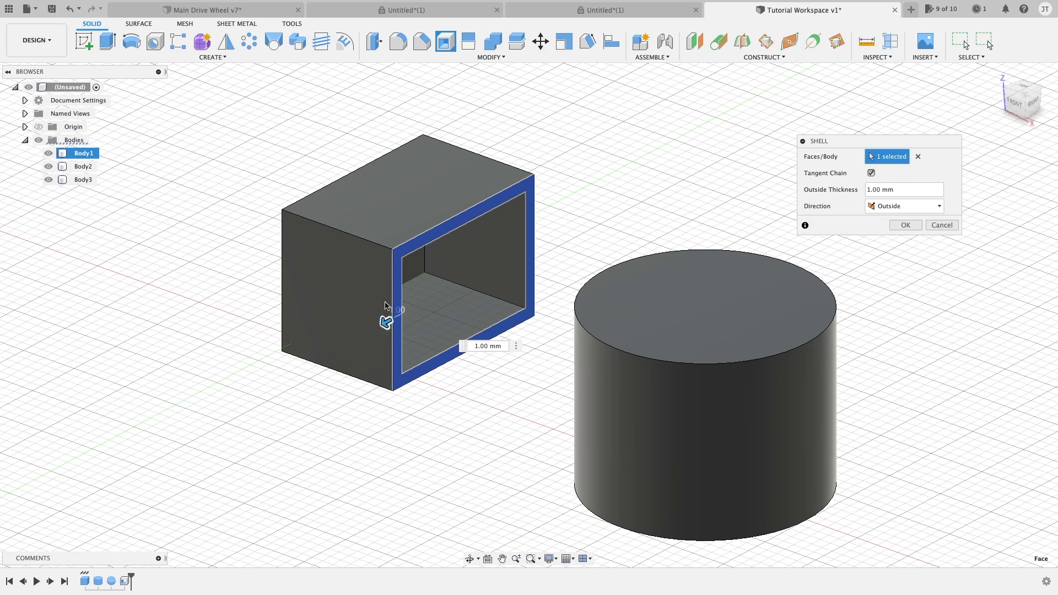
{"action": "scroll", "coordinate": [386, 258], "scroll_direction": "up", "scroll_amount": 4}
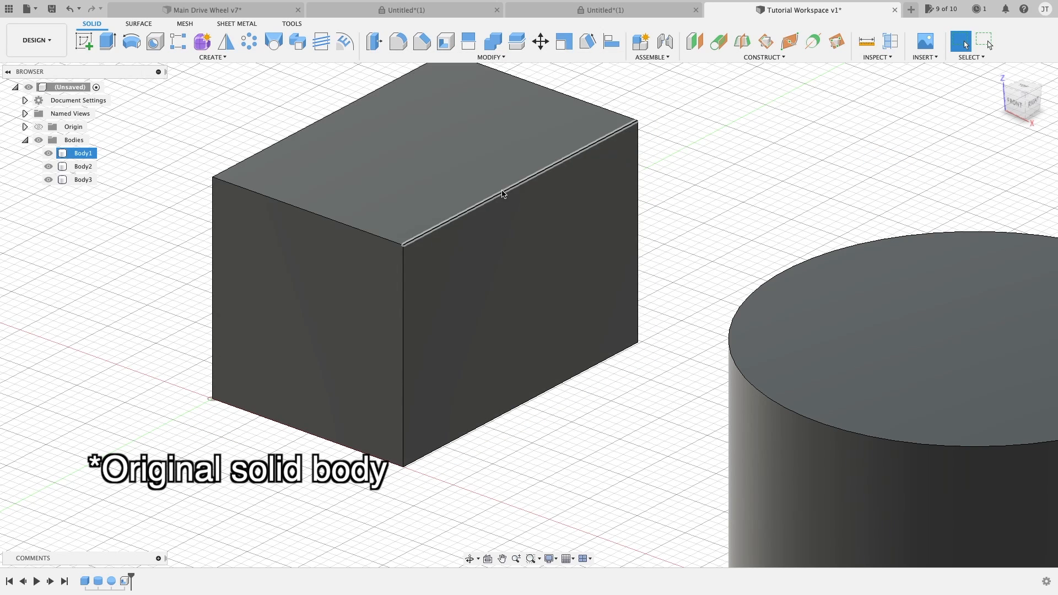
- Preview shelling the box to the outside through its right face, trying thicknesses of 2.5 mm and 3 mm
{"action": "left_click", "coordinate": [445, 42]}
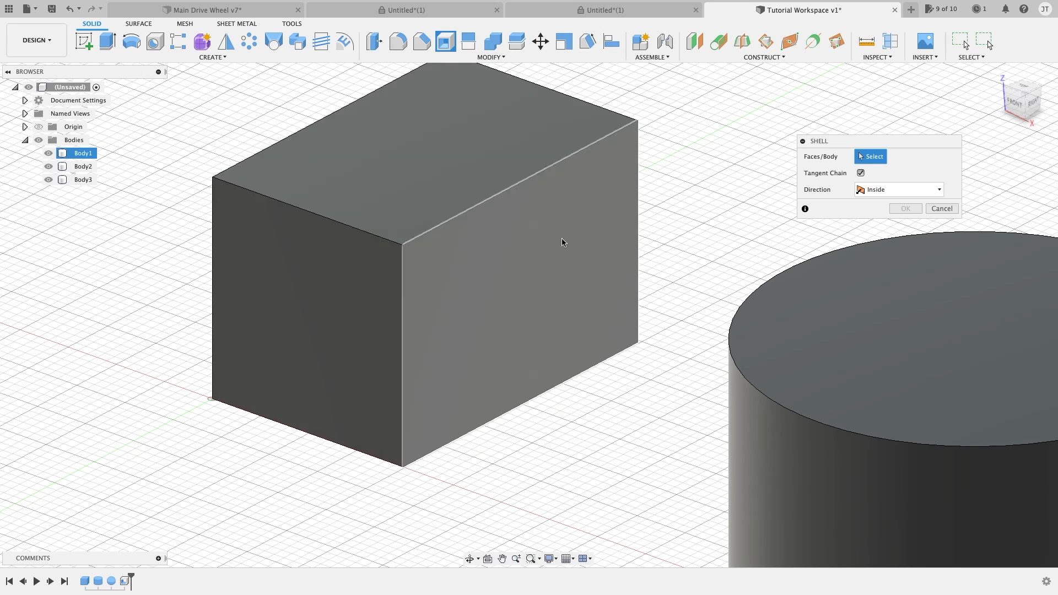
{"action": "left_click", "coordinate": [553, 252]}
{"action": "left_click", "coordinate": [893, 206]}
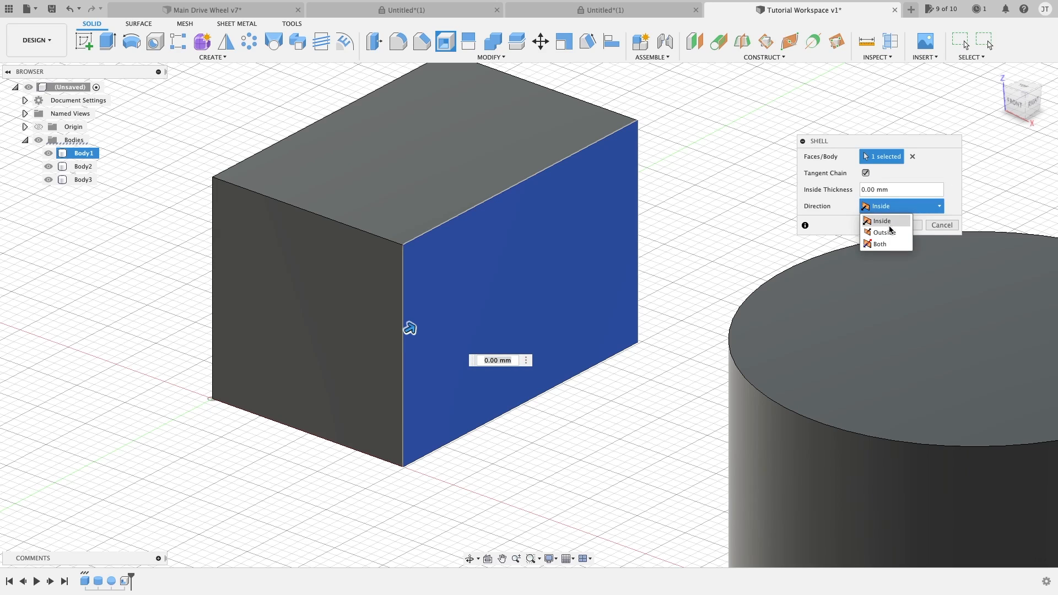
{"action": "left_click", "coordinate": [884, 232]}
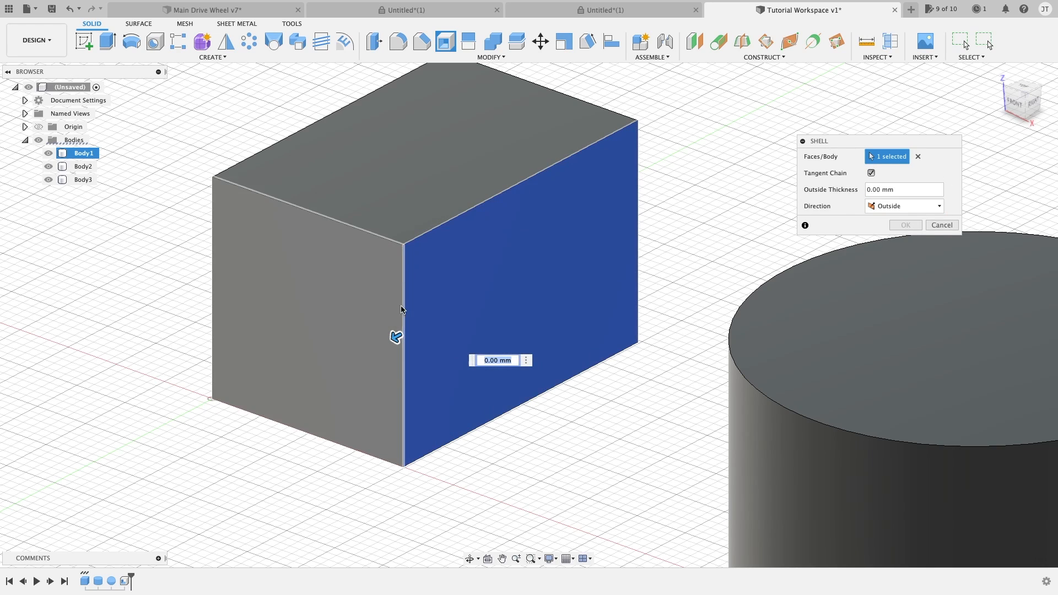
{"action": "left_click_drag", "start_coordinate": [397, 337], "coordinate": [357, 358]}
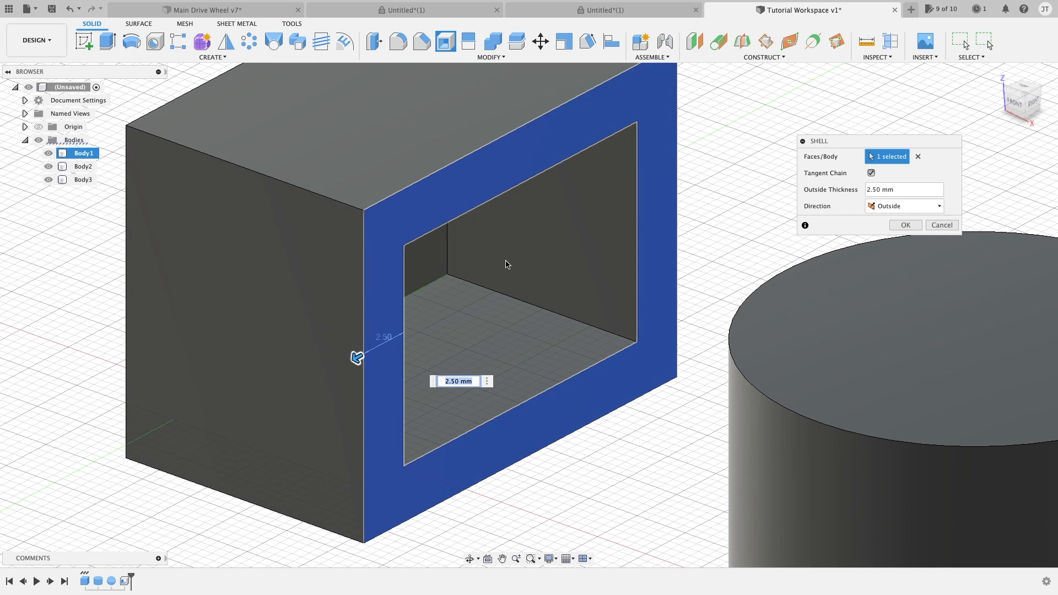
{"action": "scroll", "coordinate": [610, 245], "scroll_direction": "down", "scroll_amount": 3}
{"action": "mouse_move", "coordinate": [430, 321]}
{"action": "left_mouse_down"}
{"action": "mouse_move", "coordinate": [397, 333]}
{"action": "mouse_move", "coordinate": [424, 328]}
{"action": "left_mouse_up"}
- Preview the box shell in both directions, adjust its inside and outside thicknesses, and cancel the shell
{"action": "left_click", "coordinate": [897, 213]}
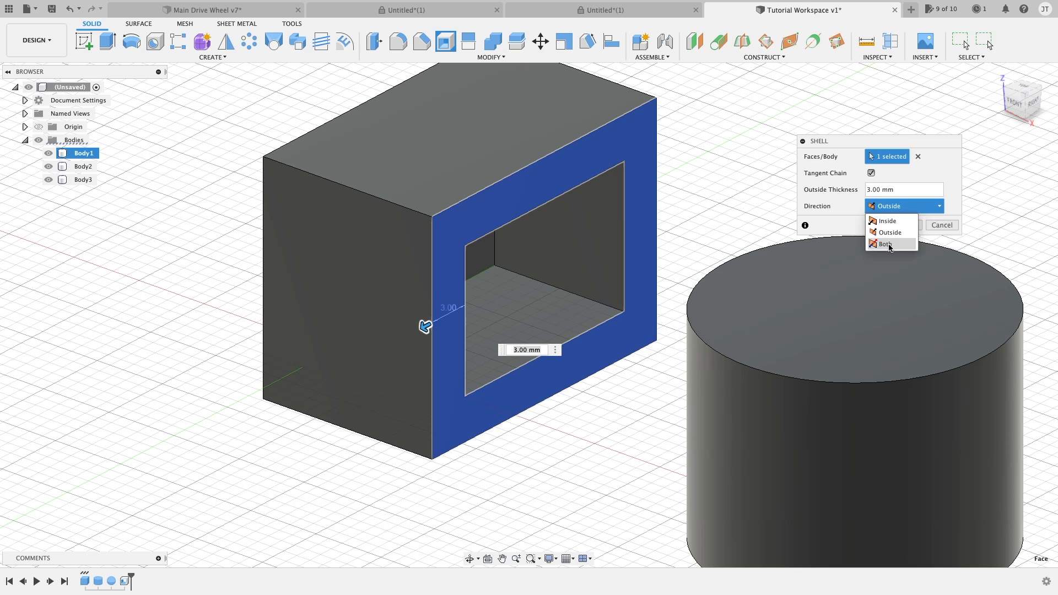
{"action": "left_click", "coordinate": [889, 246]}
{"action": "left_click_drag", "start_coordinate": [477, 301], "coordinate": [505, 284]}
{"action": "mouse_move", "coordinate": [428, 330]}
{"action": "left_mouse_down"}
{"action": "mouse_move", "coordinate": [401, 337]}
{"action": "mouse_move", "coordinate": [435, 319]}
{"action": "left_mouse_up"}
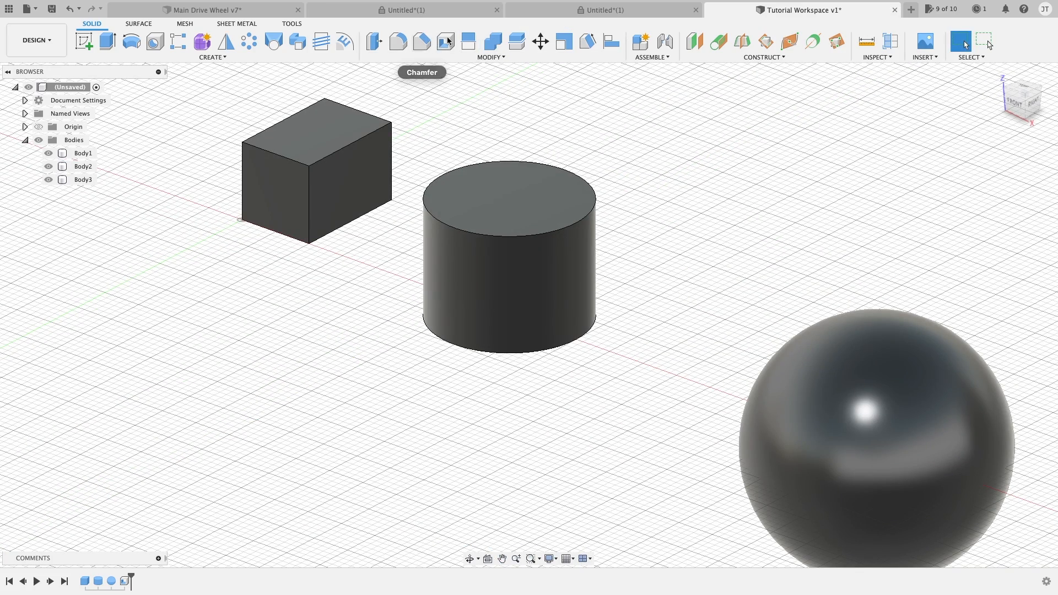
{"action": "left_click", "coordinate": [477, 57]}
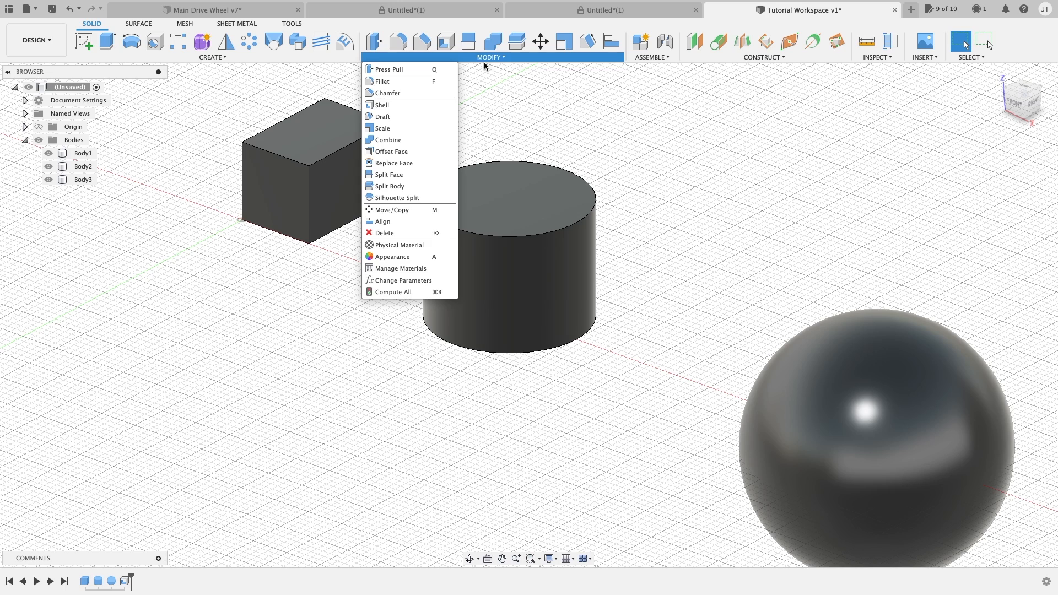
{"action": "left_click", "coordinate": [524, 98]}
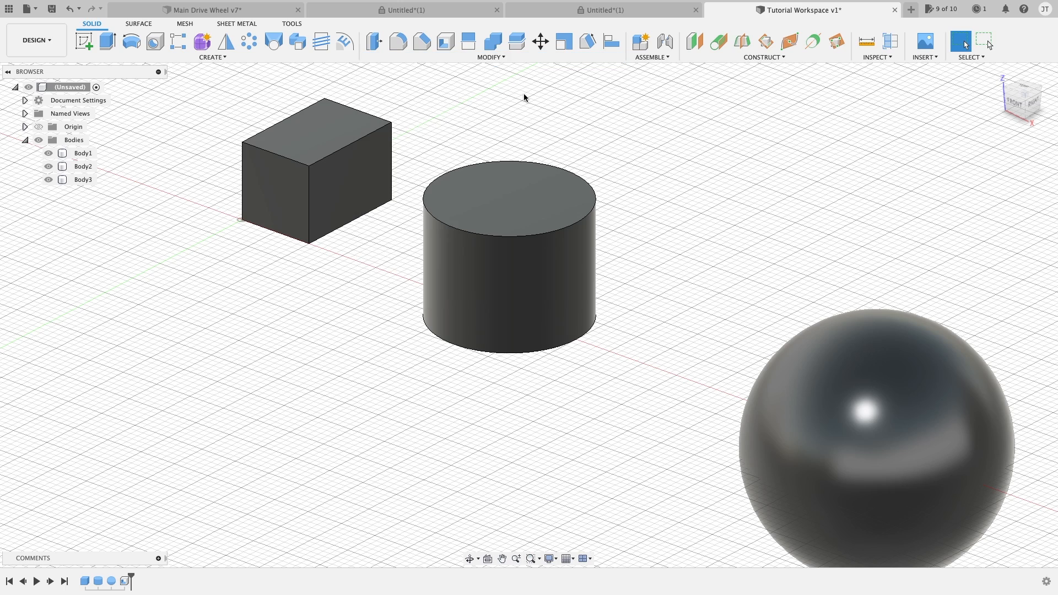
{"action": "left_click", "coordinate": [505, 55]}
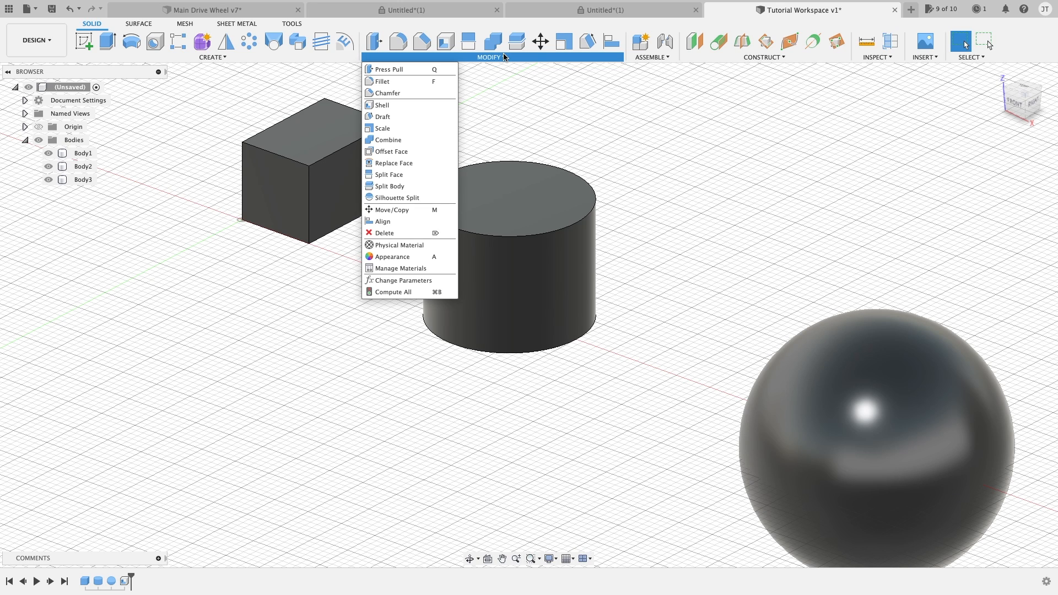